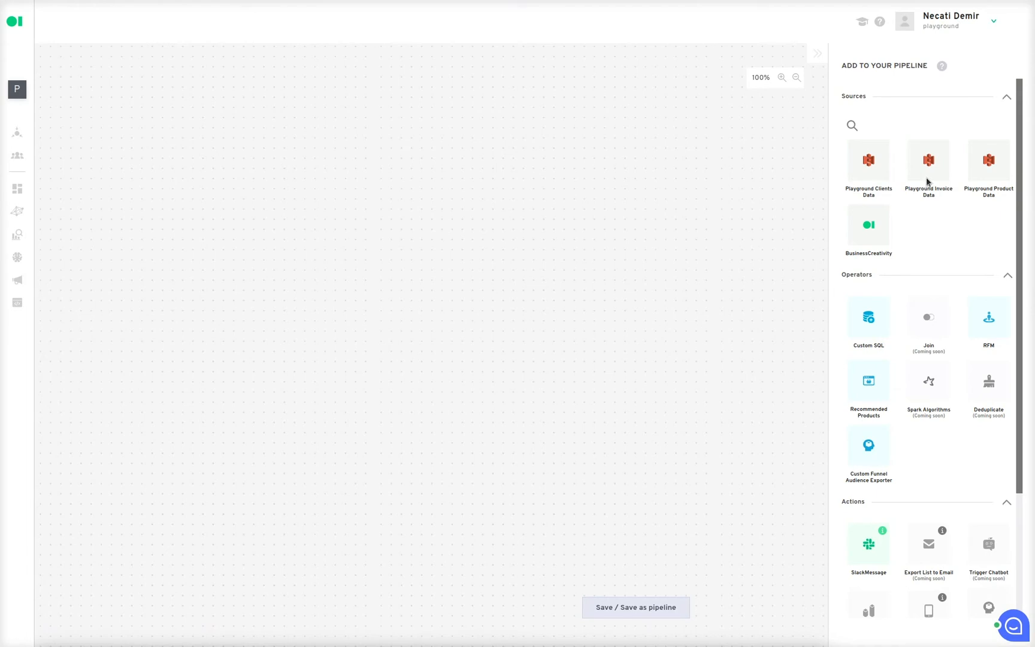
Step: Add the Playground Invoice Data source and a Custom SQL operator to the pipeline, and connect the source to the operator
{"action": "left_click_drag", "start_coordinate": [928, 165], "coordinate": [167, 189]}
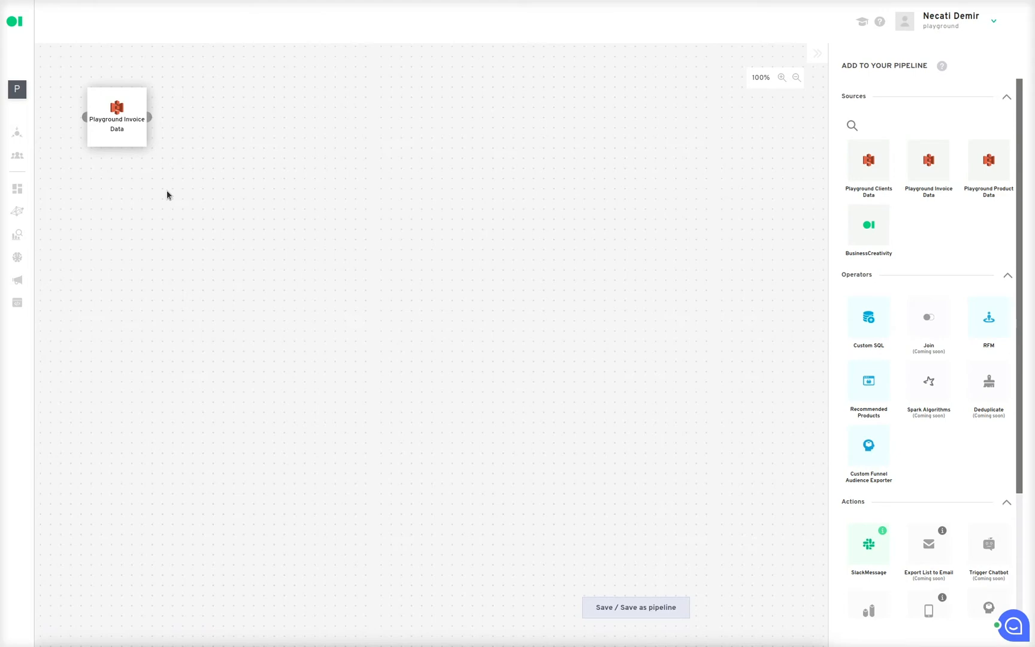
{"action": "left_click_drag", "start_coordinate": [872, 323], "coordinate": [294, 175]}
{"action": "left_click_drag", "start_coordinate": [149, 117], "coordinate": [262, 174]}
Step: Open the Custom SQL operator for editing and run its default query on the playground invoice table
{"action": "left_click", "coordinate": [271, 156]}
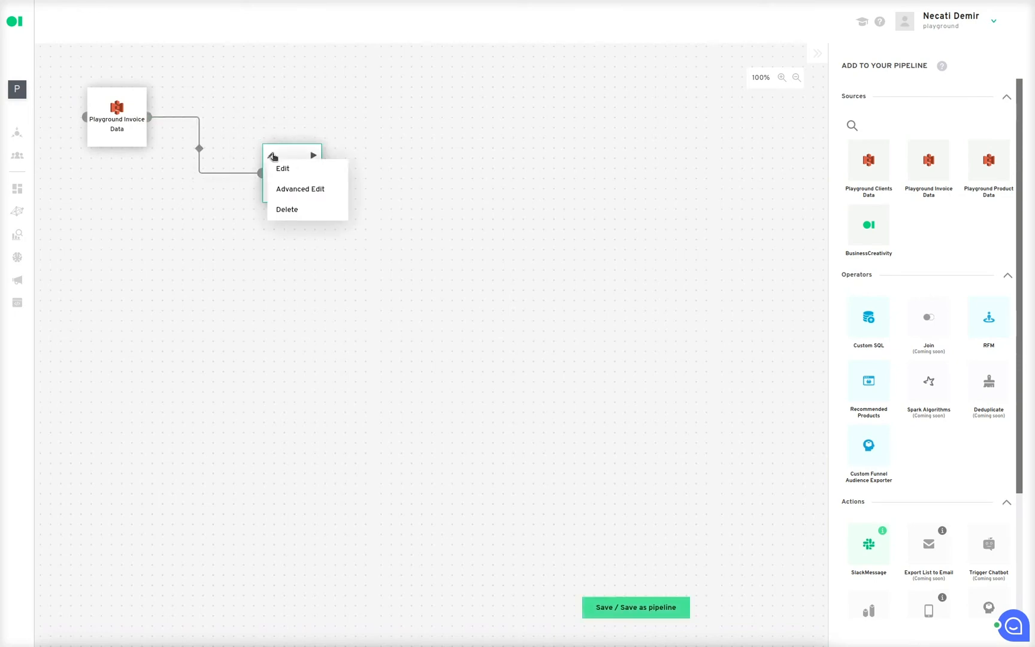
{"action": "left_click", "coordinate": [300, 166]}
{"action": "left_click", "coordinate": [415, 162]}
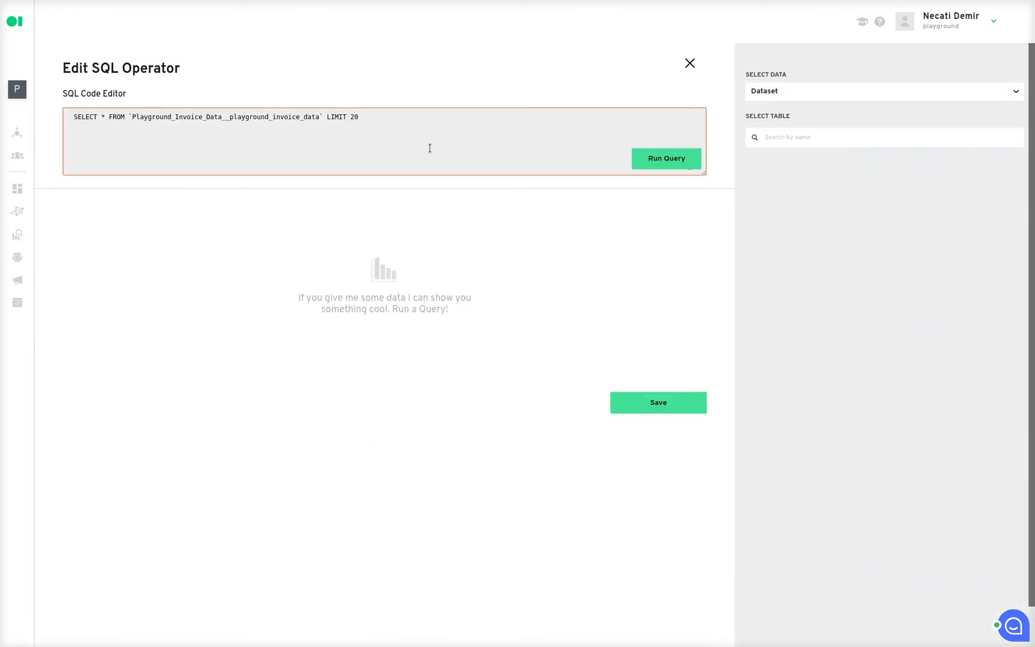
{"action": "left_click", "coordinate": [677, 158]}
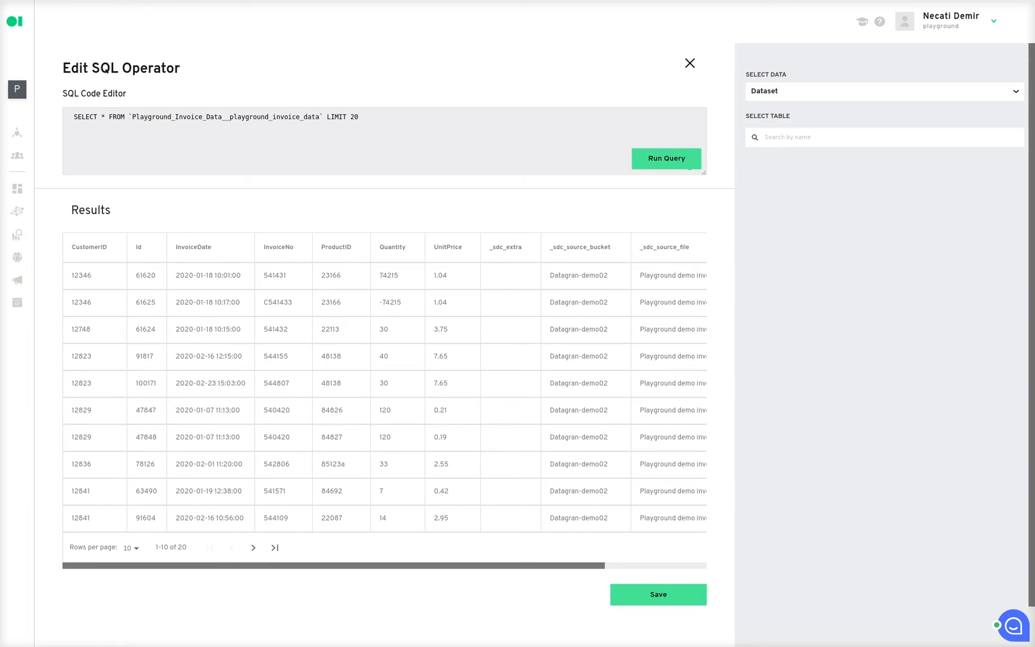
Step: Replace the query with one casting CustomerID to INT64 and InvoiceDate to DATE, summing UnitPrice as Invoice_Total_Amount, grouped by CustomerID, InvoiceDate and InvoiceNo
{"action": "left_click", "coordinate": [417, 124]}
{"action": "key", "text": "ctrl+a"}
{"action": "key", "text": "BackSpace"}
{"action": "type", "text": "SELECT CAST(CustomerID AS INT64) AS CustomerID, CAST(FORMAT_TIMESTAMP(\"%Y-%m-%d\", TIMESTAMP(InvoiceDate)) AS DATE) AS InvoiceDate, SUM(CAST(UnitPrice AS FLOAT64)) AS Invoice_Total_Amount  FROM Playground_Invoice_Data__playground_invoice_data GROUP BY CustomerID, InvoiceDate, InvoiceNo"}
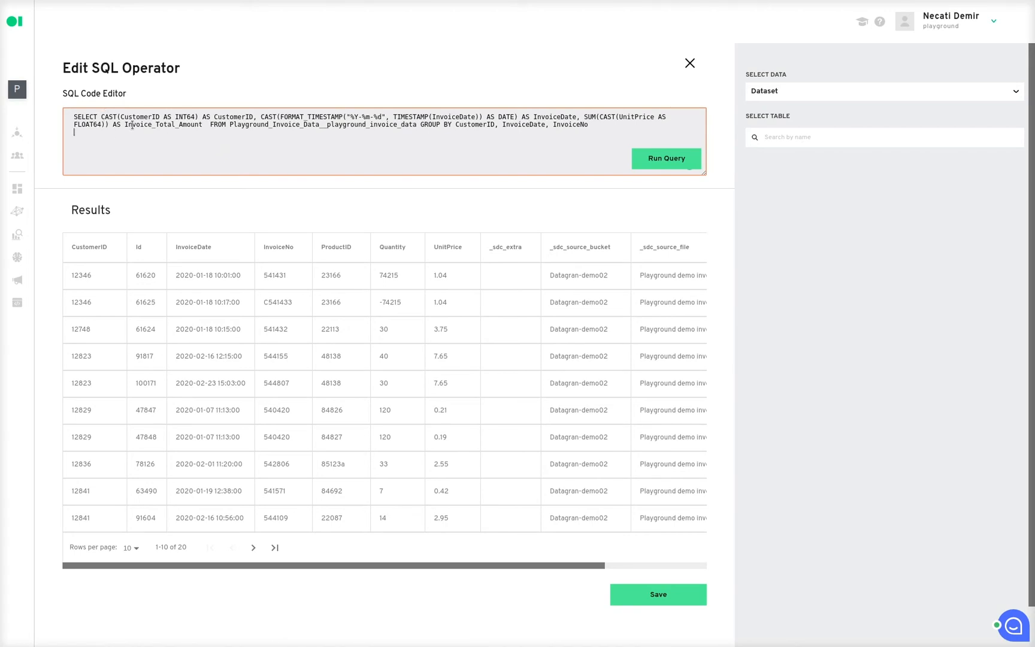
Step: Put the query's three column expressions and its FROM clause on separate lines, and run the query
{"action": "left_click", "coordinate": [103, 120]}
{"action": "key", "text": "Return"}
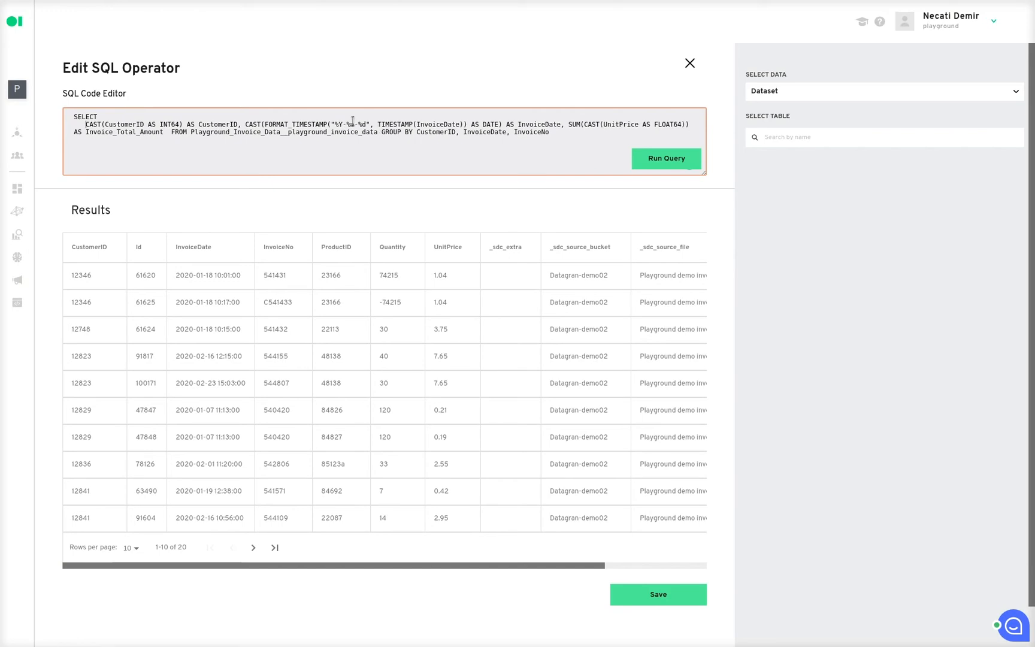
{"action": "key", "text": "BackSpace"}
{"action": "key", "text": "Return"}
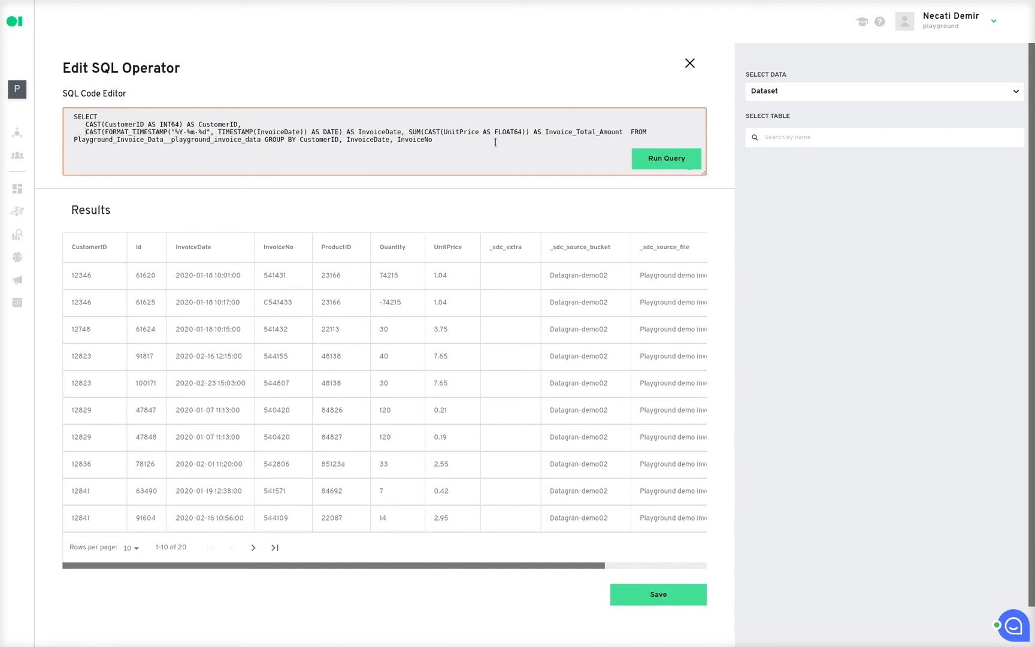
{"action": "left_click", "coordinate": [408, 131]}
{"action": "key", "text": "Return"}
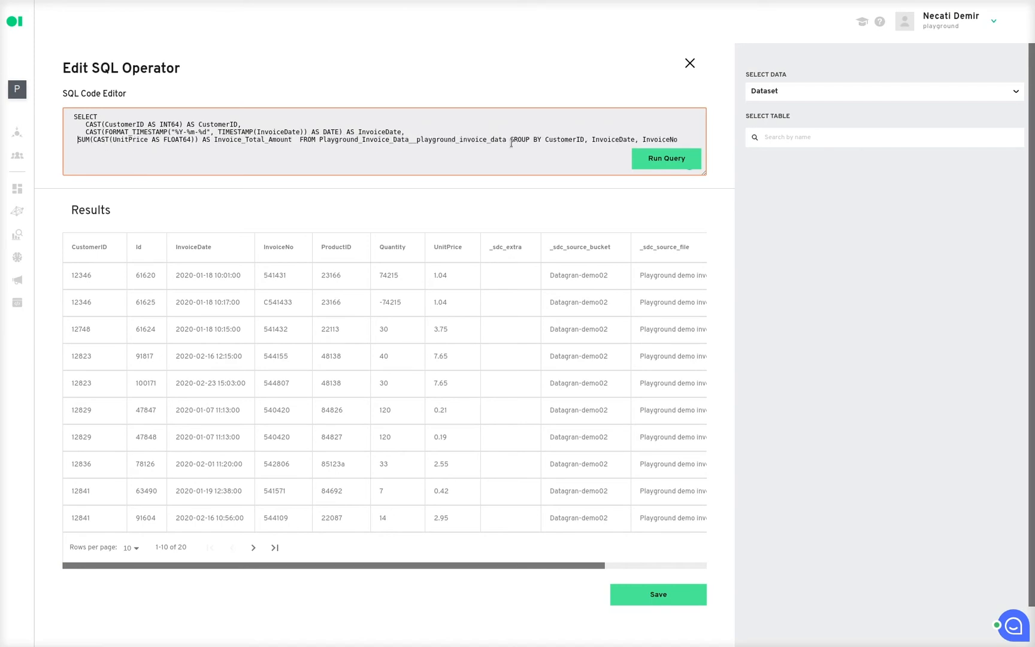
{"action": "left_click", "coordinate": [299, 139]}
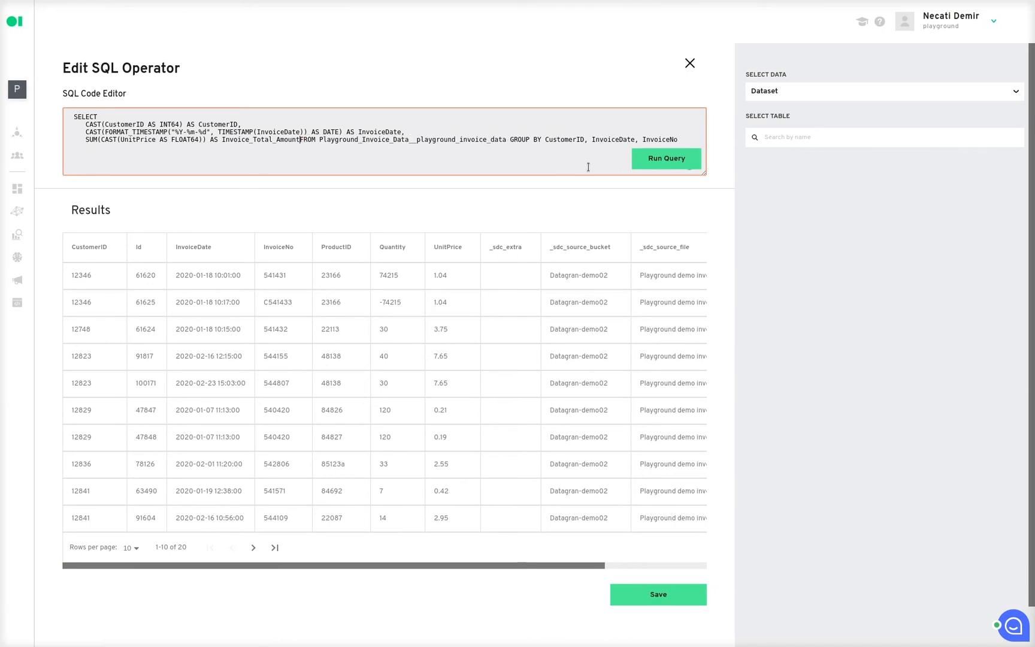
{"action": "key", "text": "Return"}
{"action": "left_click", "coordinate": [473, 148]}
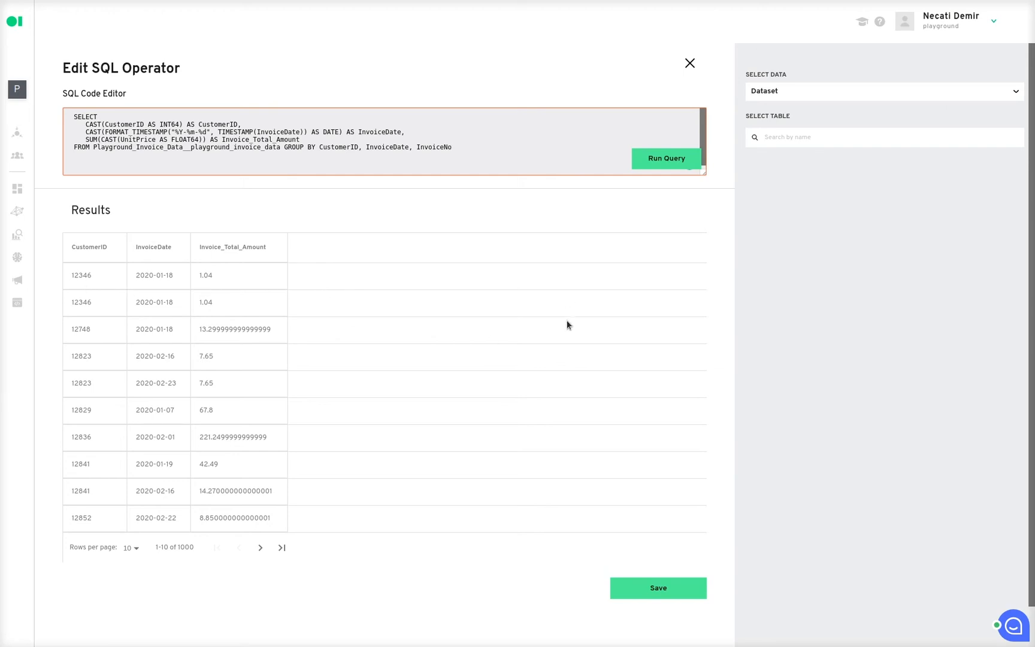
Step: Save the SQL operator and run it in the pipeline
{"action": "left_click", "coordinate": [671, 589]}
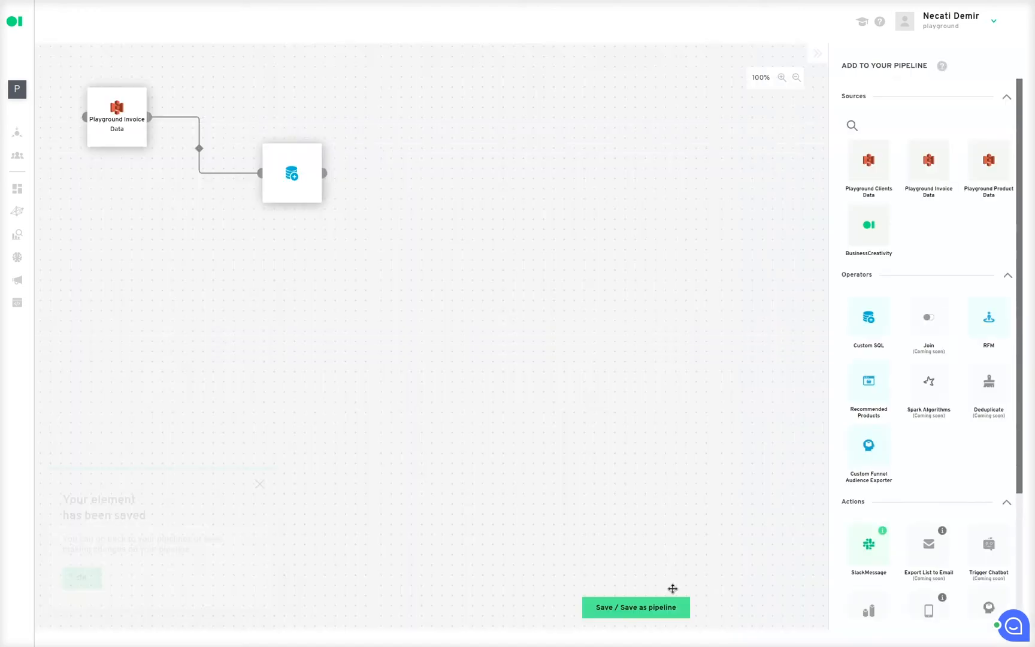
{"action": "mouse_move", "coordinate": [275, 161]}
{"action": "left_click", "coordinate": [312, 156]}
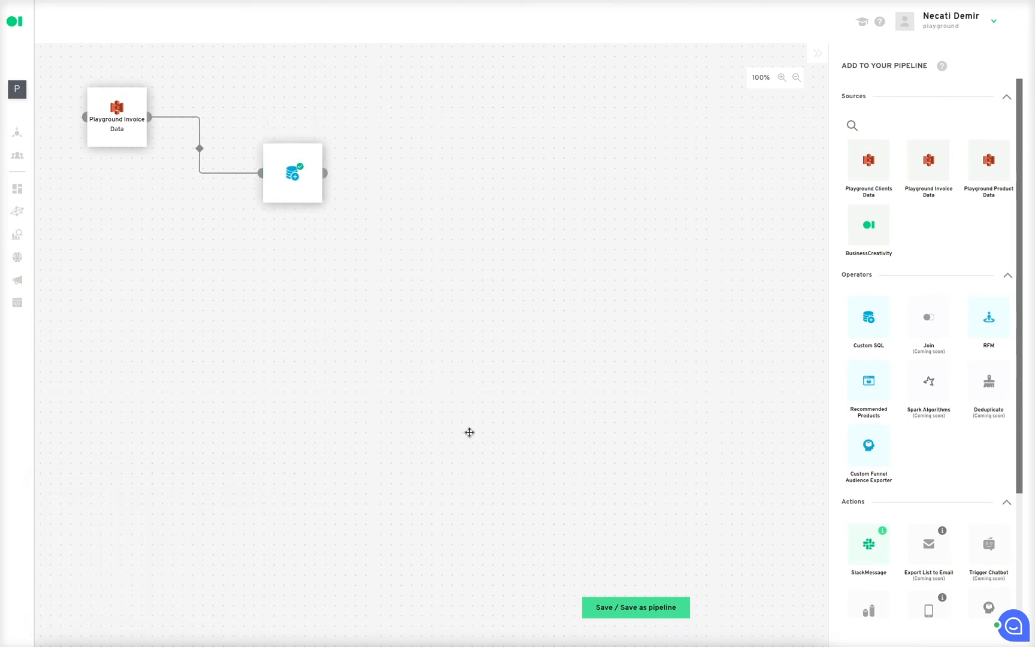
Step: Add an RFM operator beyond the Custom SQL operator and connect the Custom SQL output to its input
{"action": "left_click_drag", "start_coordinate": [992, 322], "coordinate": [462, 284]}
{"action": "left_click_drag", "start_coordinate": [213, 109], "coordinate": [413, 211]}
{"action": "left_click_drag", "start_coordinate": [324, 173], "coordinate": [400, 218]}
Step: Set the RFM operator's input table to default and match Customer ID to CustomerID, Invoice Date to InvoiceDate and Value to Invoice_Total_Amount
{"action": "left_click", "coordinate": [404, 200]}
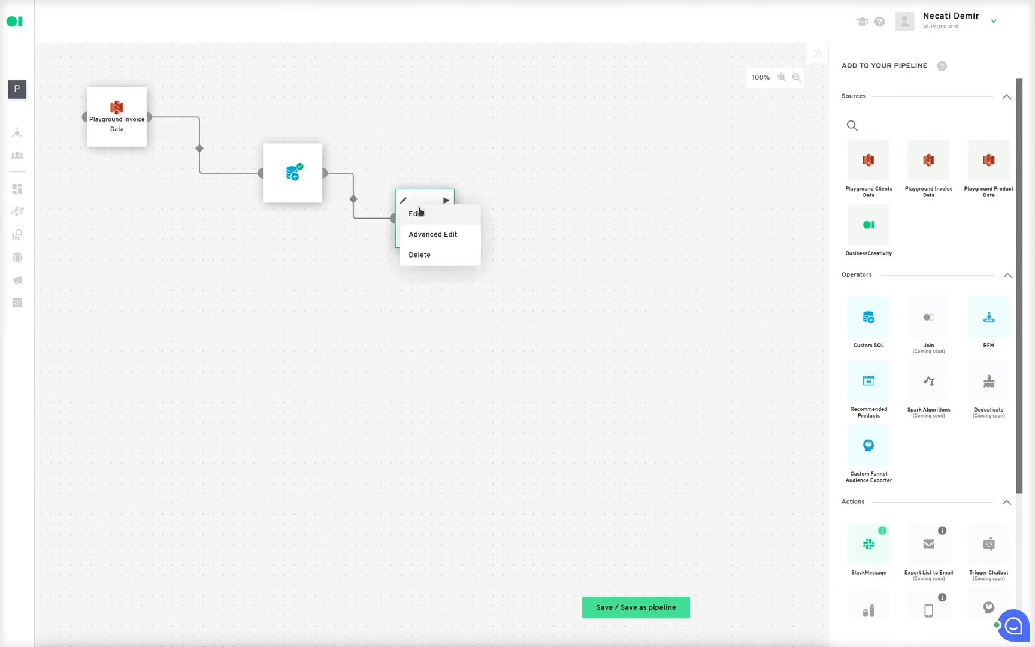
{"action": "left_click", "coordinate": [416, 214]}
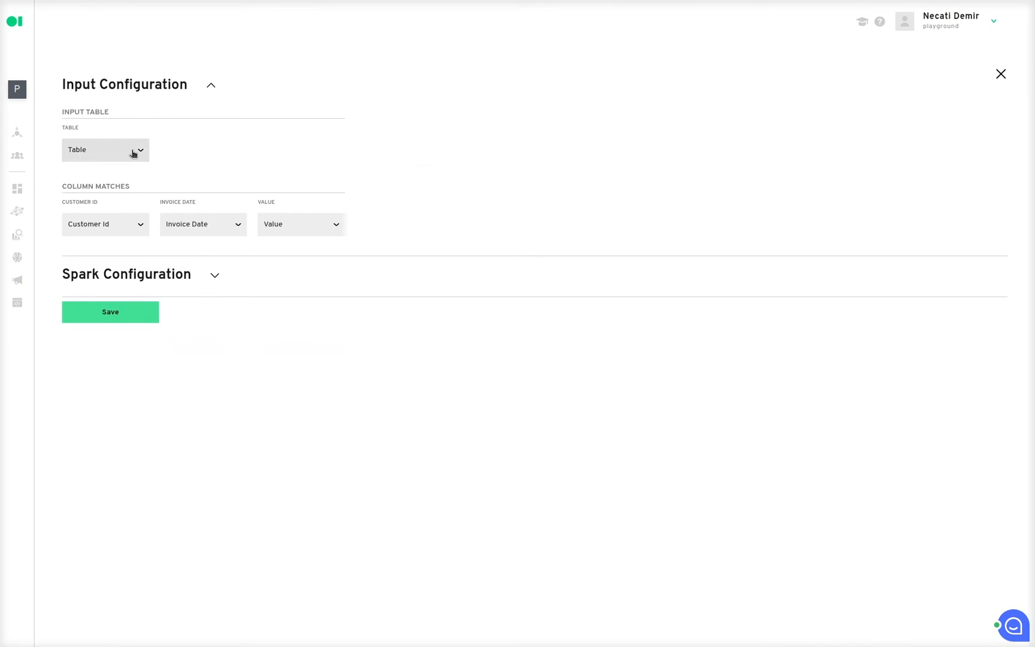
{"action": "left_click", "coordinate": [133, 153]}
{"action": "left_click", "coordinate": [124, 181]}
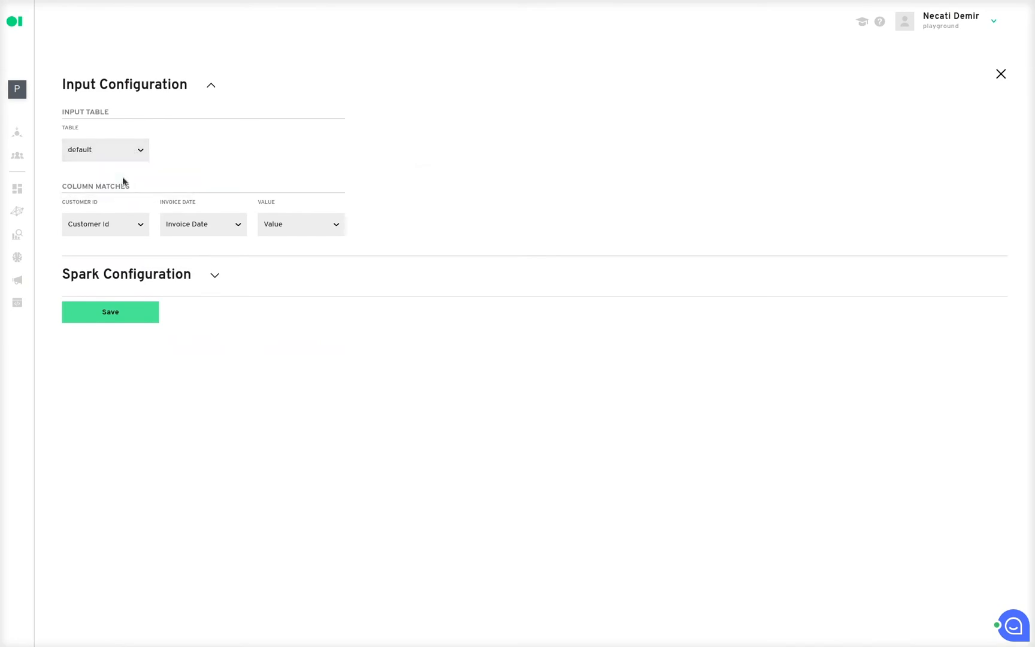
{"action": "left_click", "coordinate": [118, 229]}
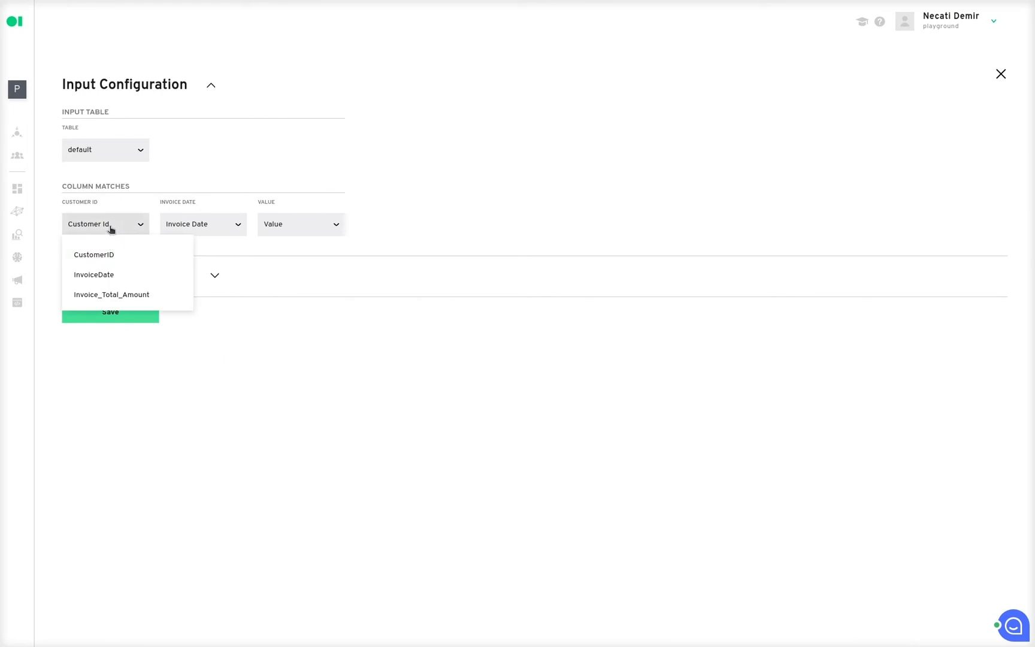
{"action": "left_click", "coordinate": [113, 255]}
{"action": "left_click", "coordinate": [202, 232]}
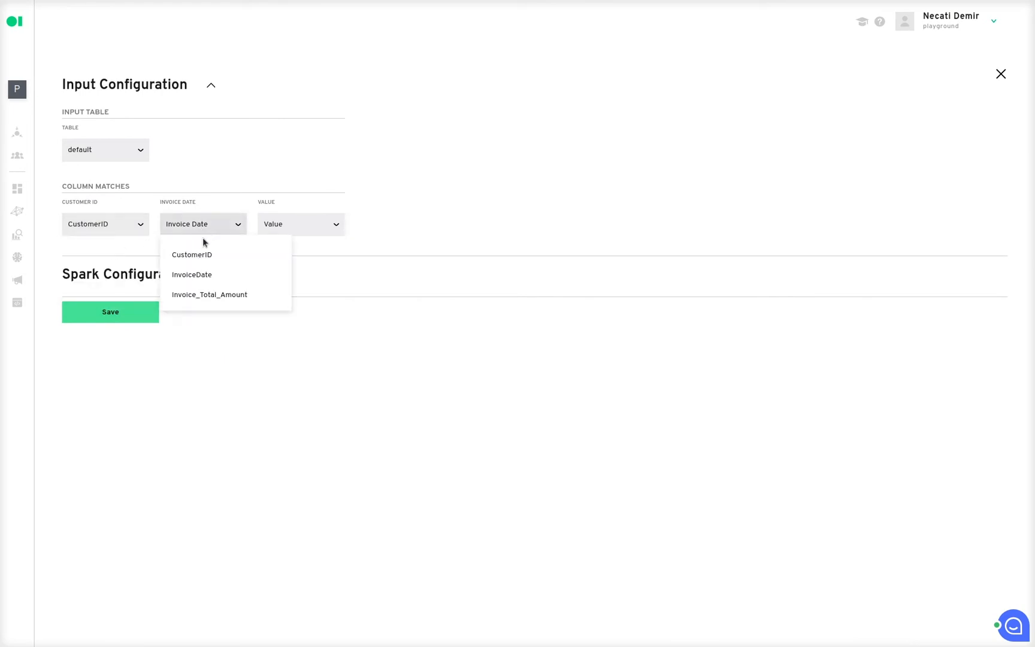
{"action": "left_click", "coordinate": [208, 274]}
{"action": "left_click", "coordinate": [312, 227]}
{"action": "left_click", "coordinate": [328, 297]}
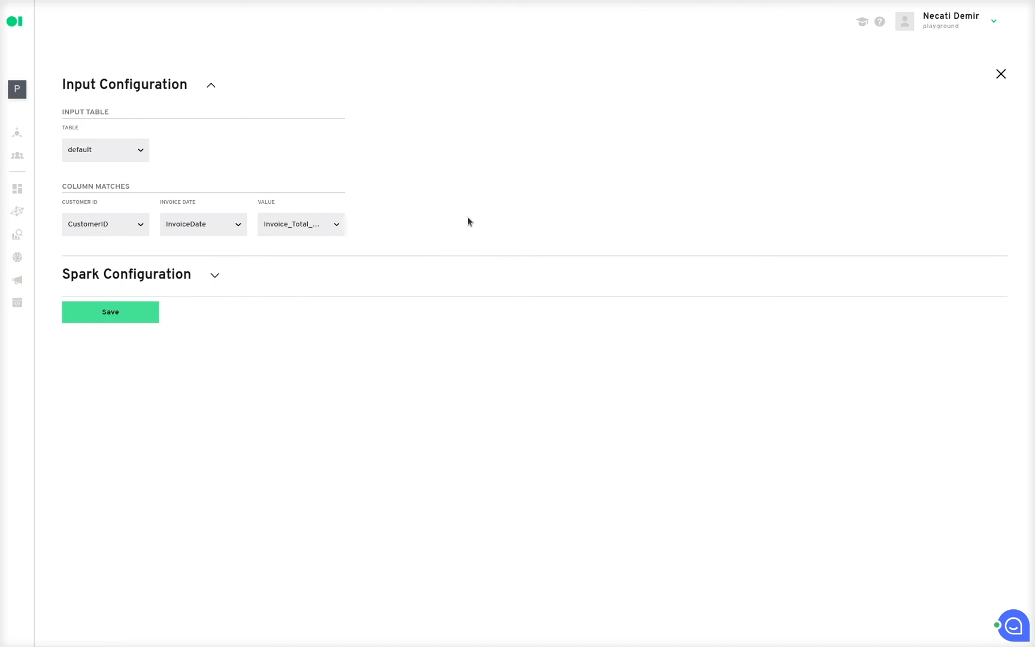
Step: Save the RFM operator's configuration after checking its Spark settings, and run the operator
{"action": "left_click", "coordinate": [211, 276]}
{"action": "scroll", "coordinate": [611, 406], "scroll_direction": "down", "scroll_amount": 2}
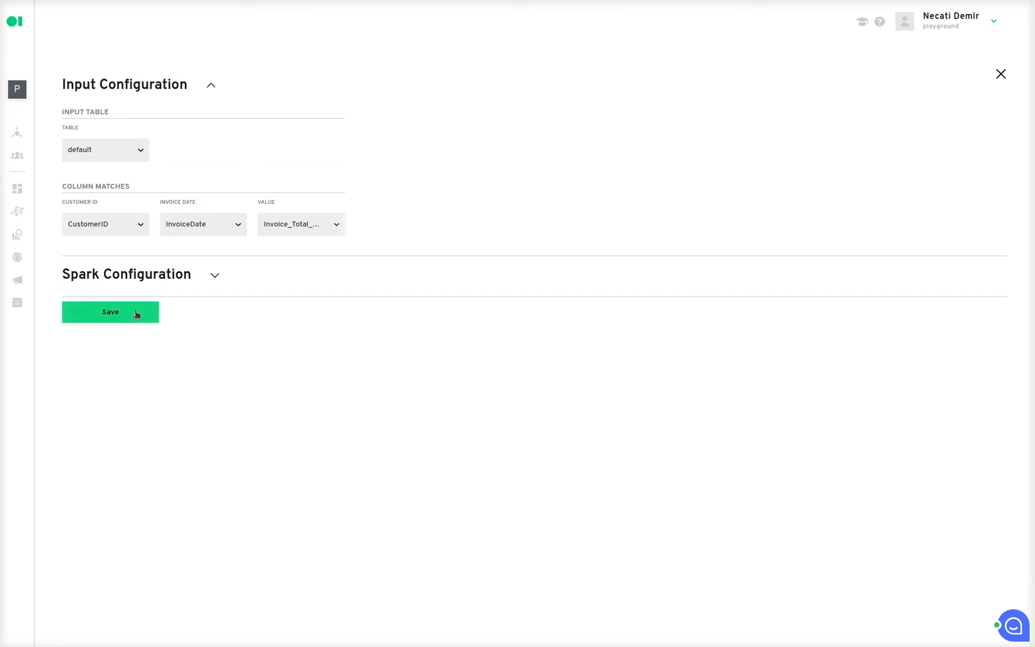
{"action": "left_click", "coordinate": [137, 313]}
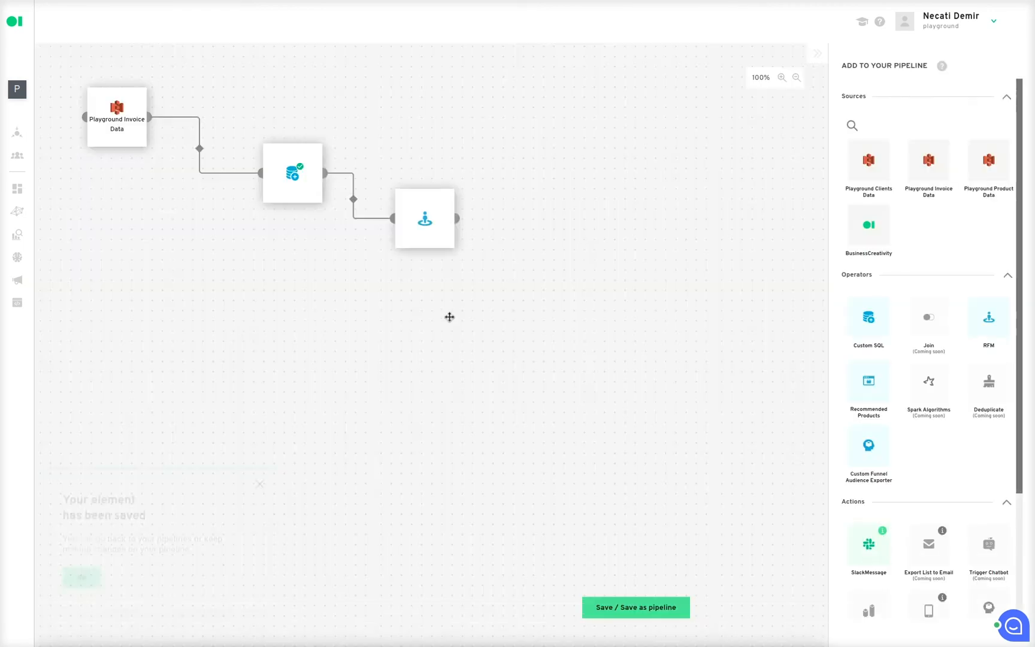
{"action": "left_click", "coordinate": [446, 202]}
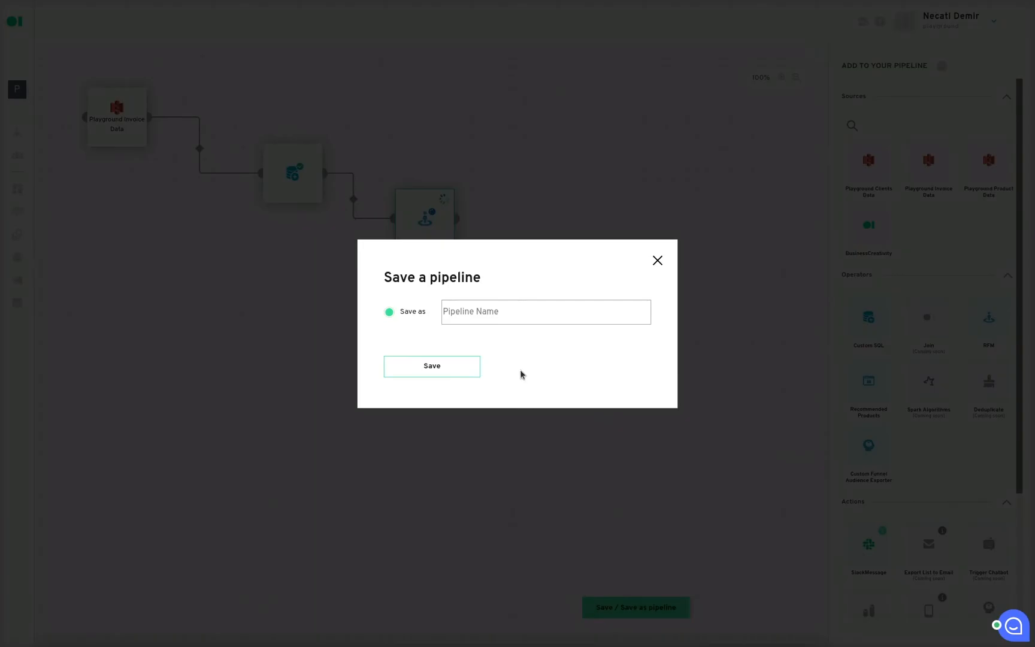
Step: Save the pipeline under the name RFM_Example
{"action": "left_click", "coordinate": [486, 319]}
{"action": "type", "text": "RFM_Example"}
{"action": "left_click", "coordinate": [477, 367]}
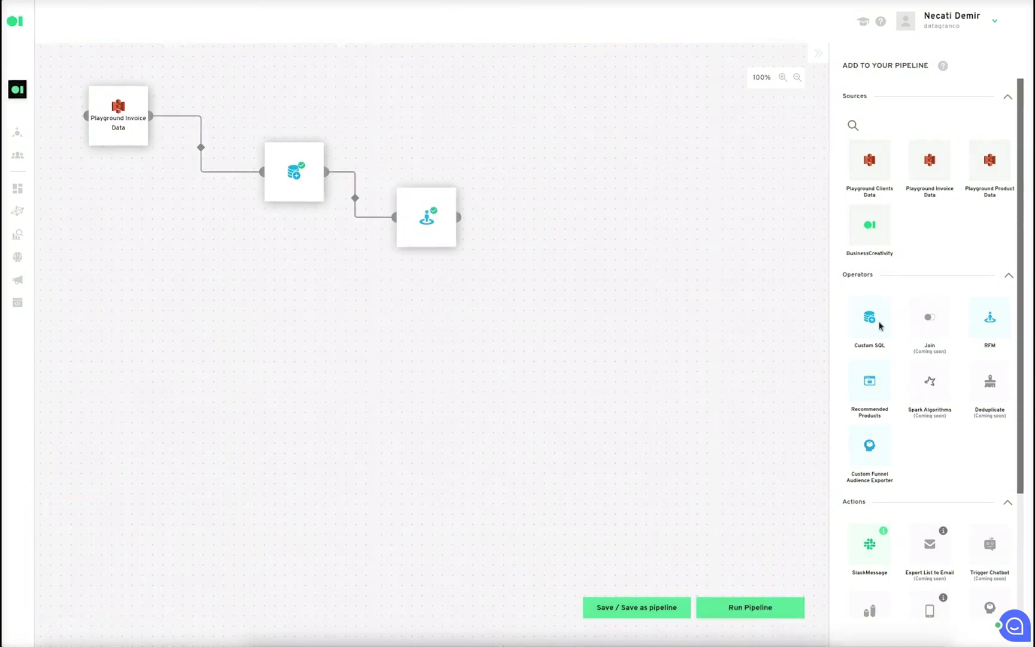
Step: Add a second Custom SQL operator beyond the RFM operator and connect the RFM output to its input
{"action": "left_click_drag", "start_coordinate": [875, 321], "coordinate": [585, 305]}
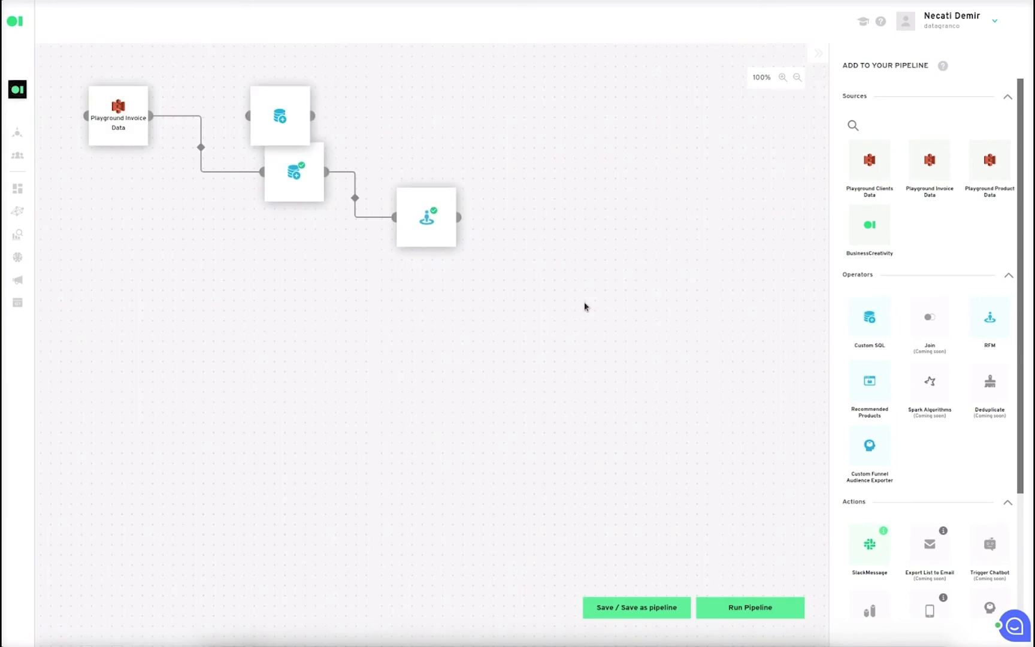
{"action": "left_click_drag", "start_coordinate": [256, 130], "coordinate": [553, 271]}
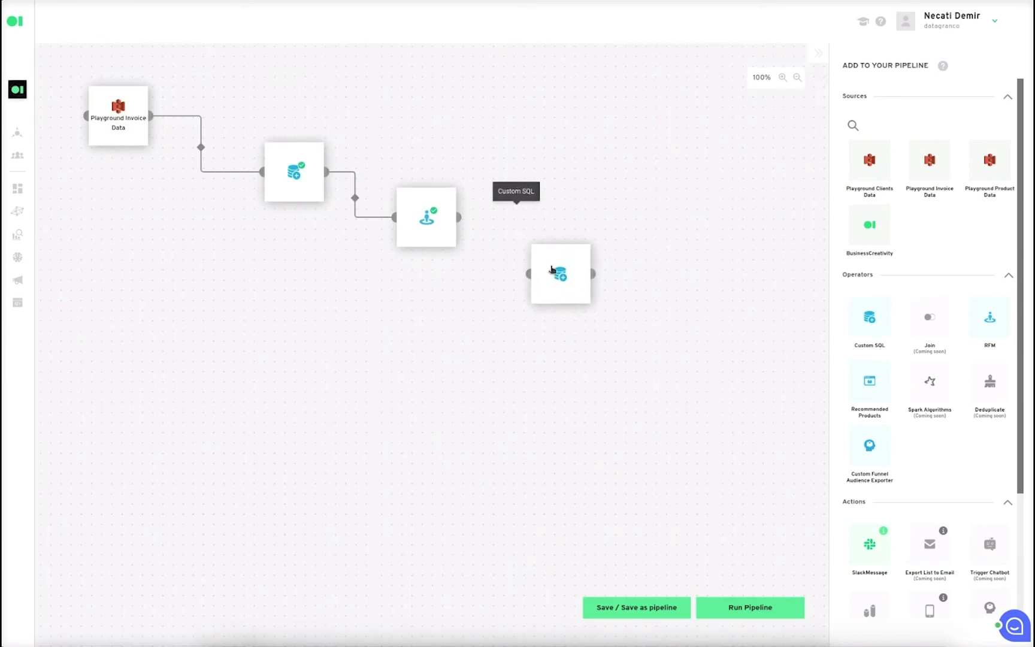
{"action": "left_click_drag", "start_coordinate": [460, 215], "coordinate": [530, 274]}
Step: Run the new Custom SQL operator's default query to inspect the rfm_groups table, and close the editor without saving
{"action": "left_click", "coordinate": [540, 256]}
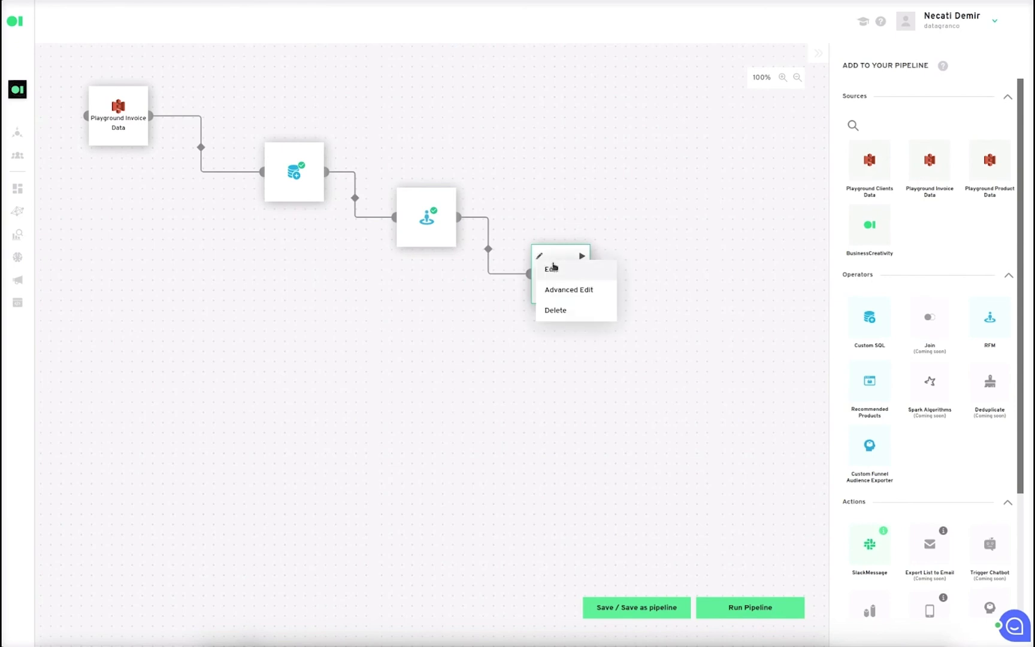
{"action": "left_click", "coordinate": [552, 269]}
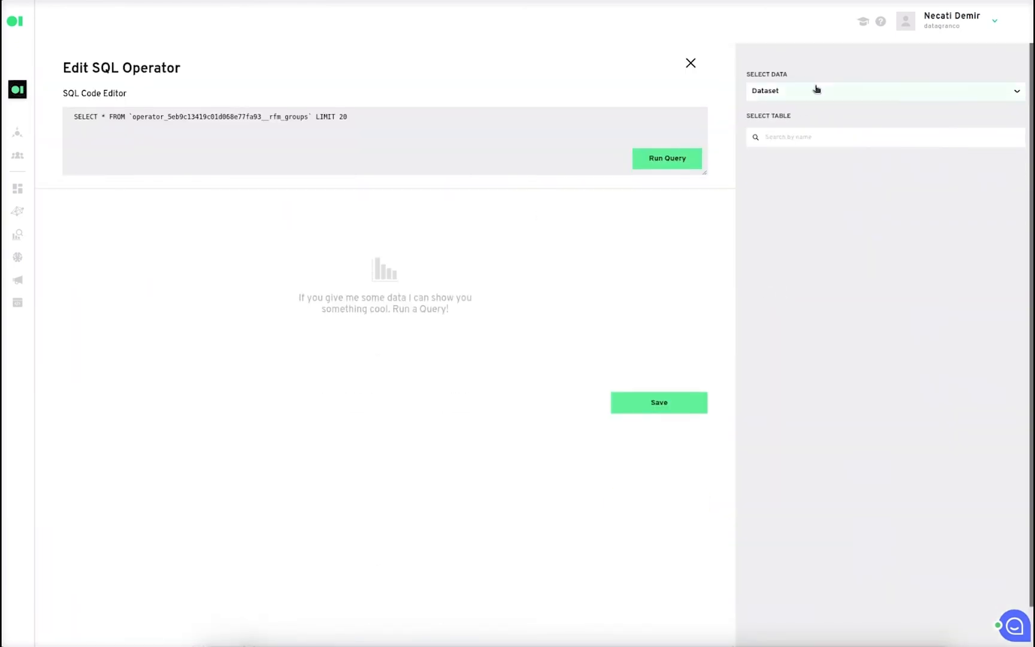
{"action": "left_click", "coordinate": [493, 147]}
{"action": "double_click", "coordinate": [252, 117]}
{"action": "left_click", "coordinate": [352, 126]}
{"action": "double_click", "coordinate": [250, 117]}
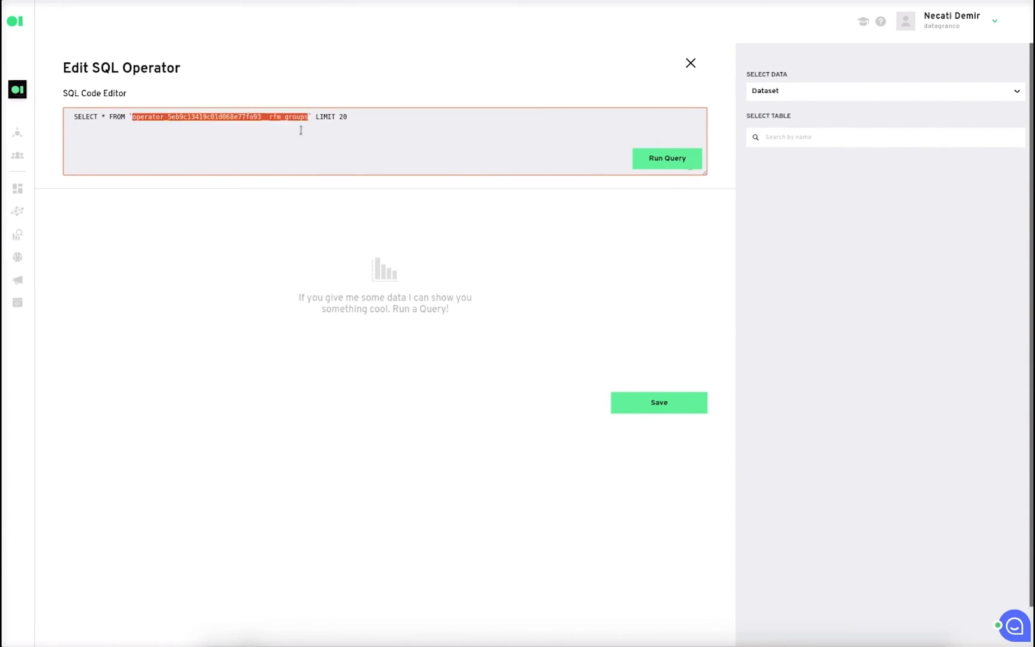
{"action": "left_click", "coordinate": [625, 151]}
{"action": "left_click", "coordinate": [658, 160]}
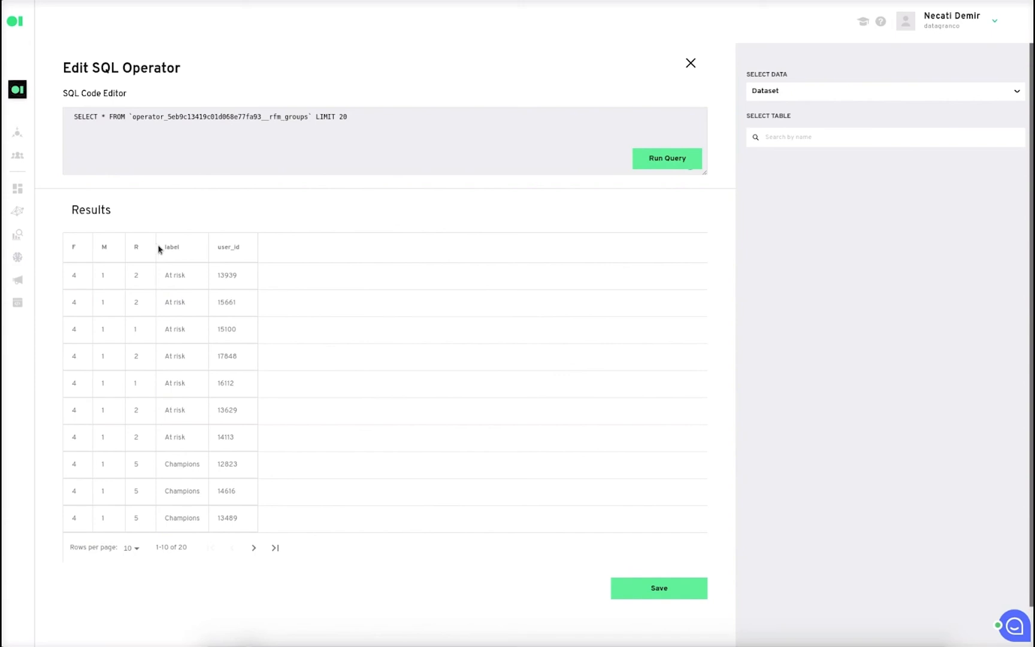
{"action": "left_click", "coordinate": [690, 63]}
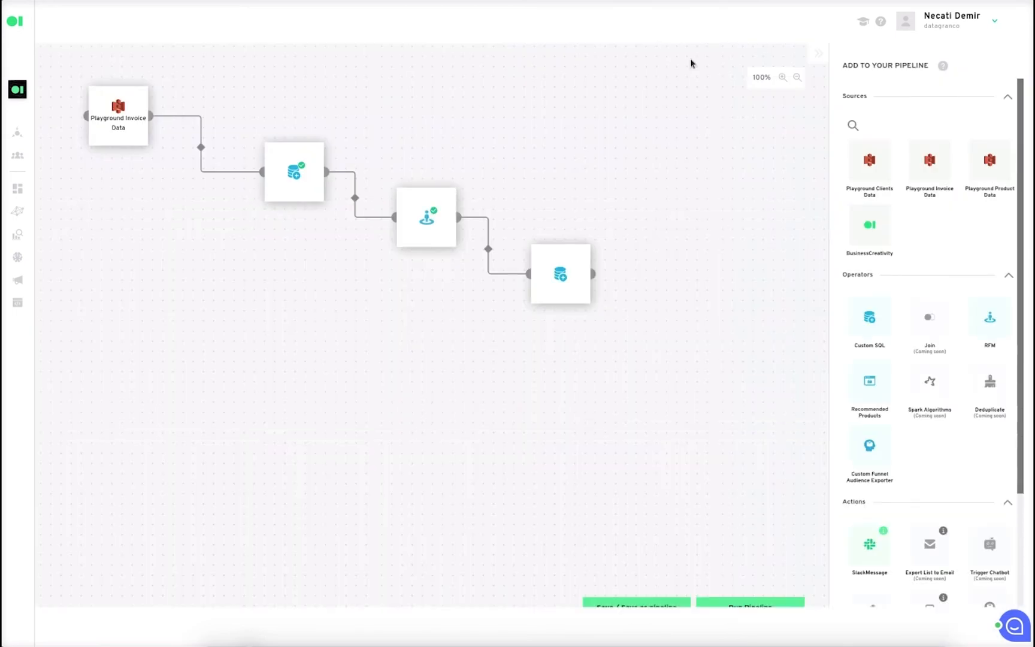